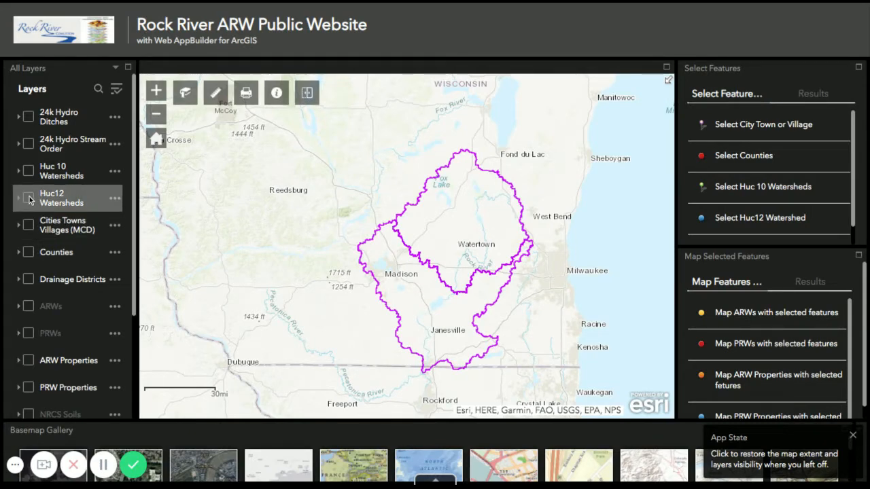
Compare the Huc 10 Watersheds and Huc12 Watersheds layers, leaving only Huc12 Watersheds displayed
left_click(29, 197)
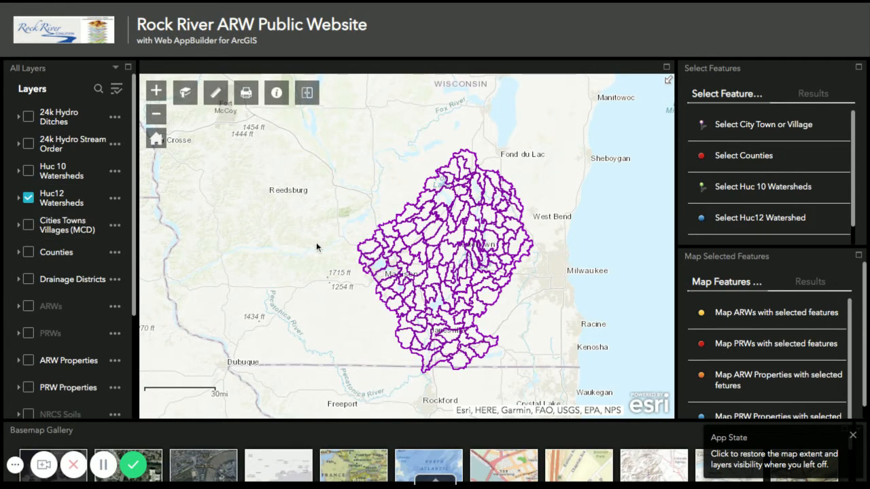
left_click(29, 172)
left_click(29, 202)
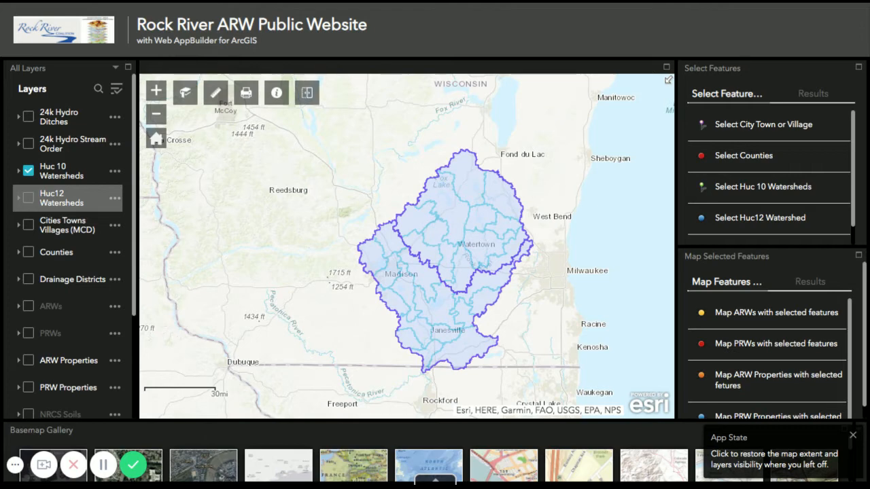
left_click(28, 198)
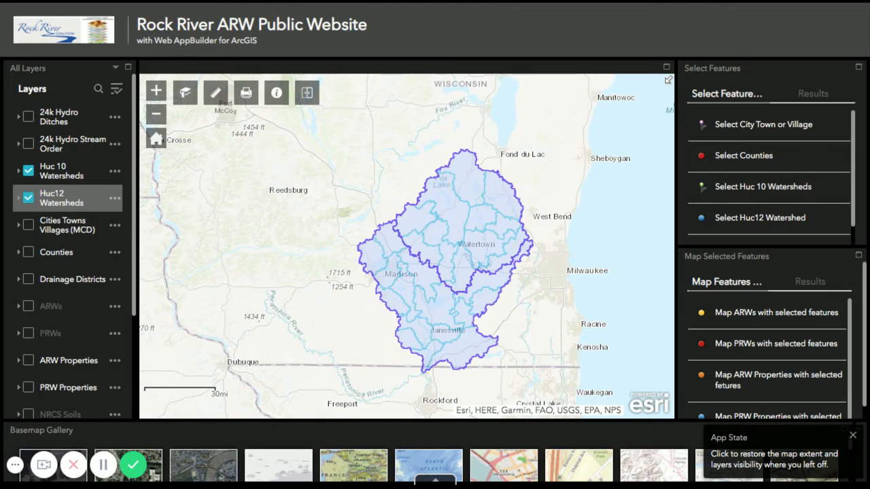
left_click(29, 173)
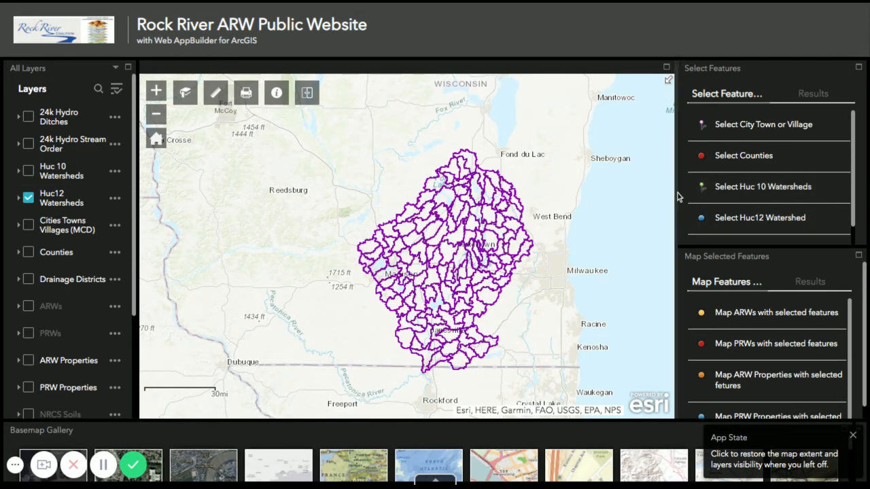
Select the Mud Creek-Crawfish River Huc12 watershed by placing a point inside it with the Select Huc12 Watershed tool
left_click(157, 91)
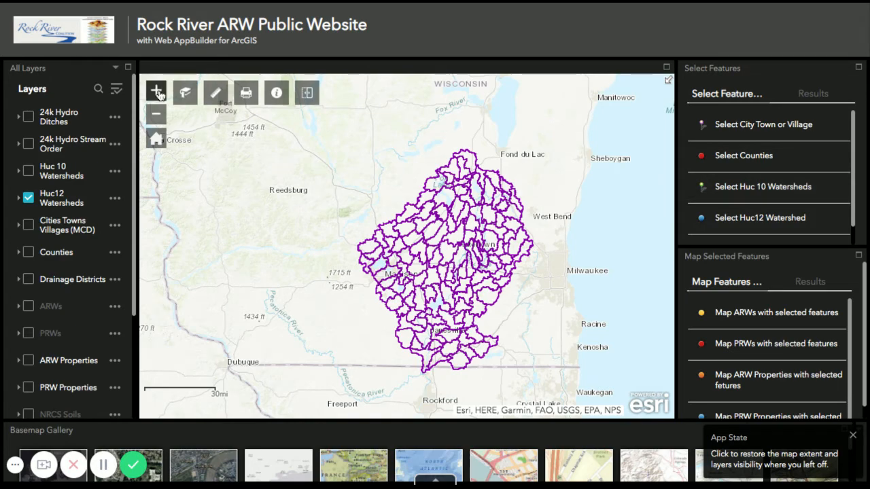
left_click(158, 93)
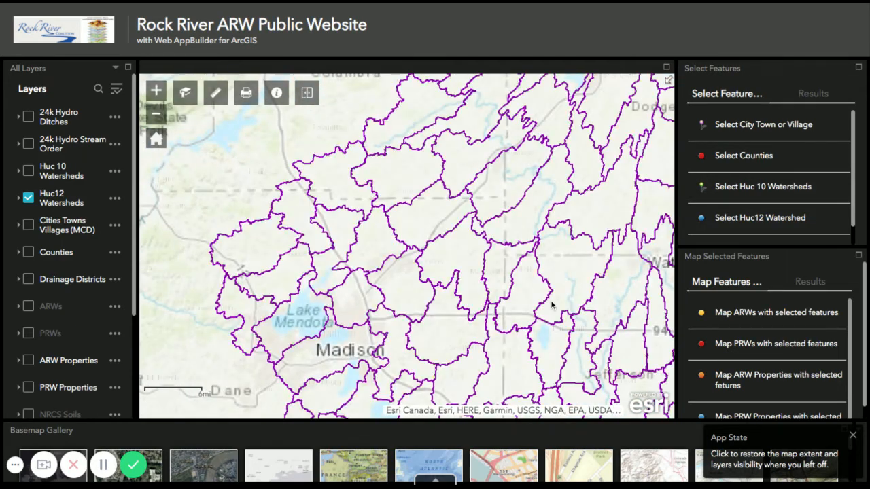
left_click_drag(564, 301, 480, 302)
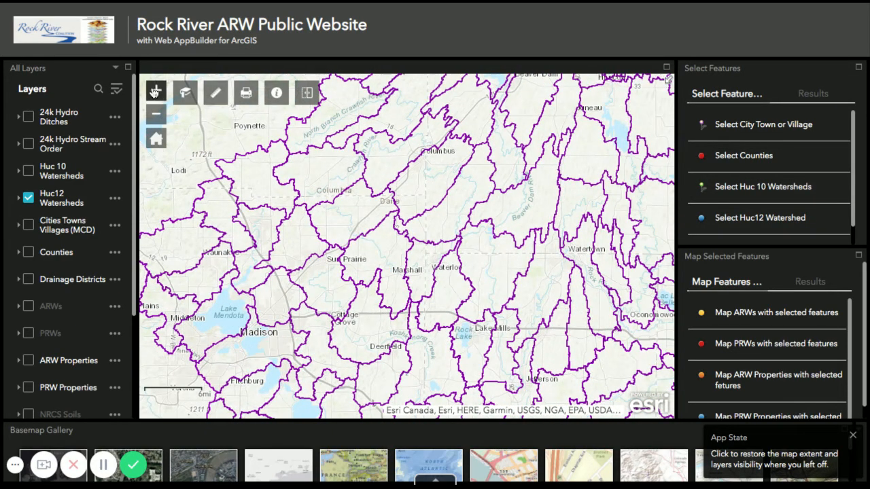
left_click(164, 95)
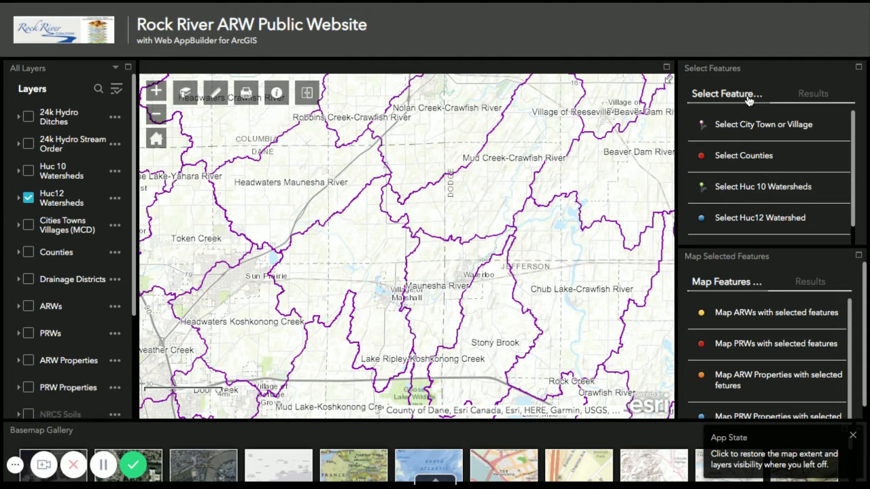
left_click(747, 224)
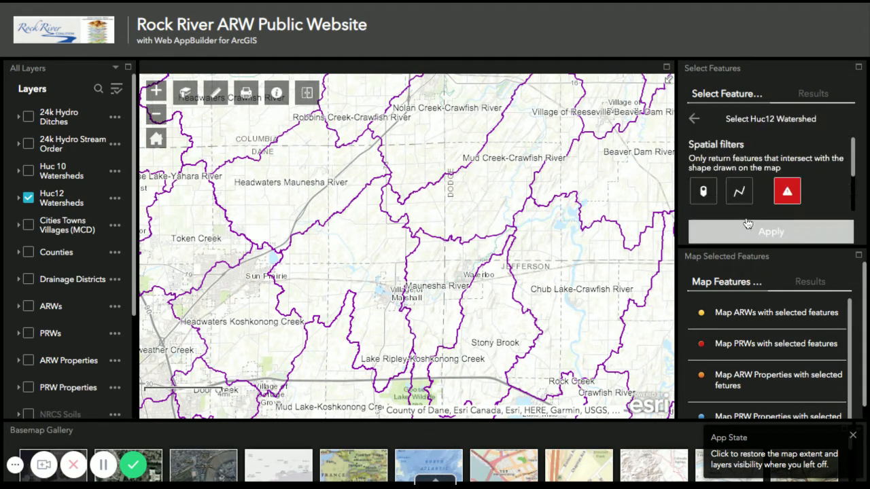
left_click(705, 193)
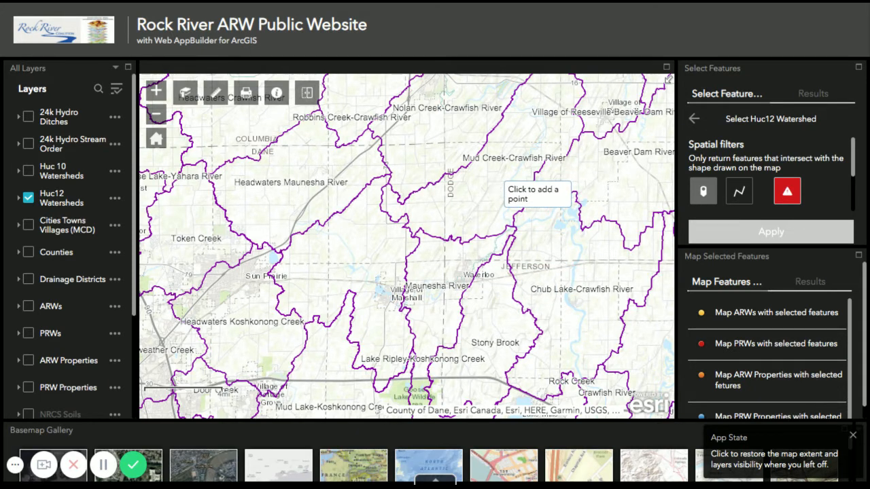
left_click(494, 178)
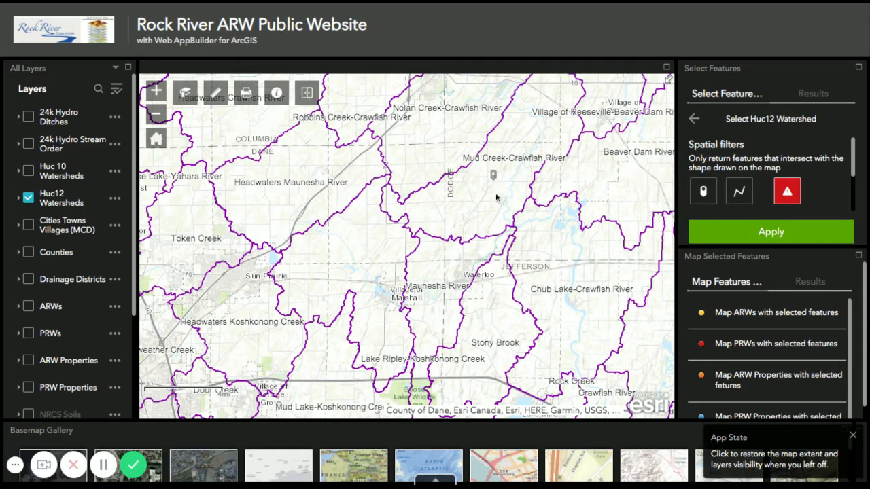
left_click(762, 232)
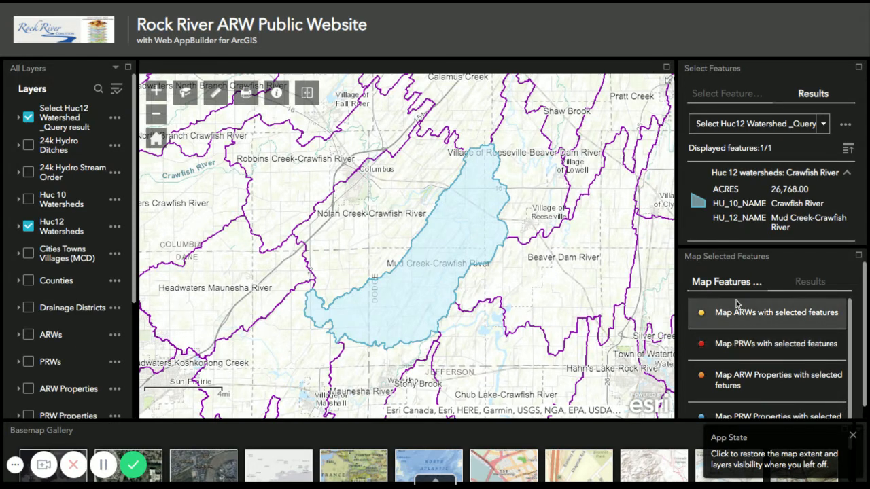
Open the Map ARW Properties with selected features tool and review its spatial relationship and related layer settings
scroll(733, 309, "down", 1)
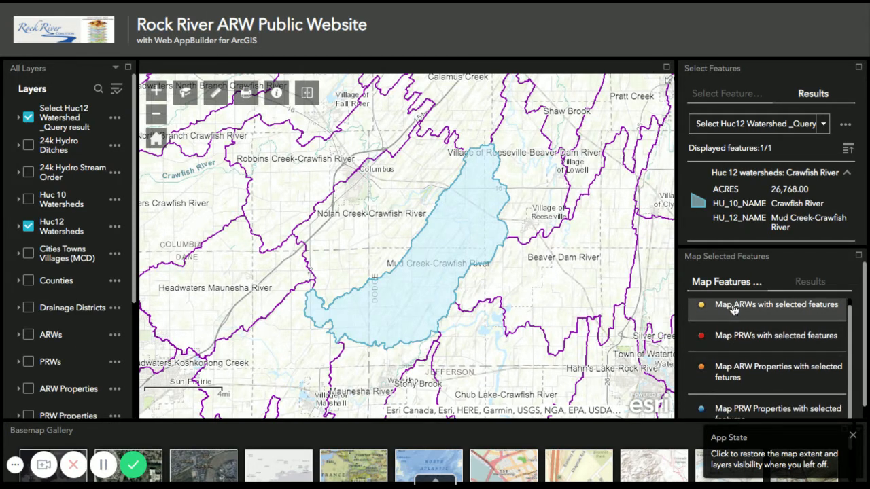
scroll(731, 339, "down", 1)
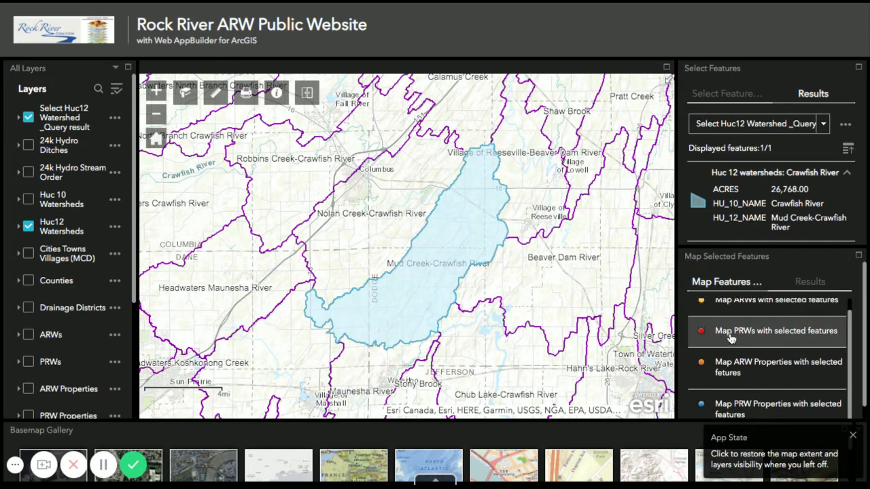
scroll(727, 373, "down", 1)
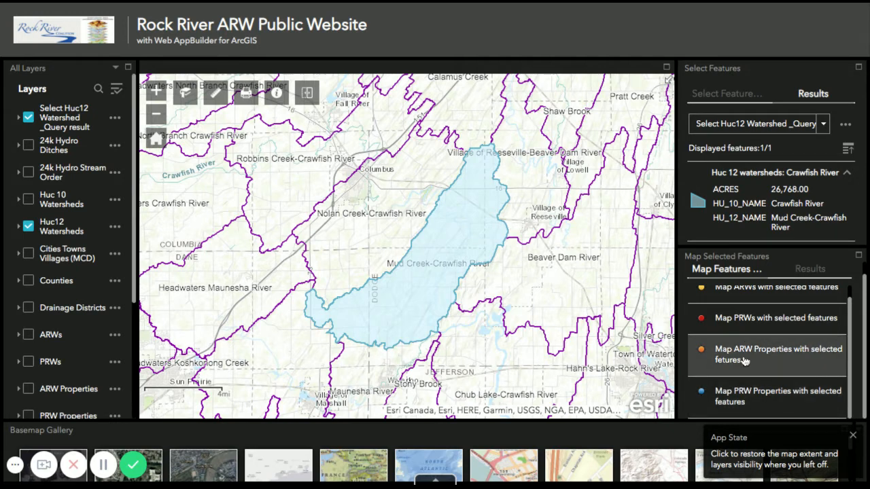
left_click(744, 361)
scroll(786, 325, "up", 1)
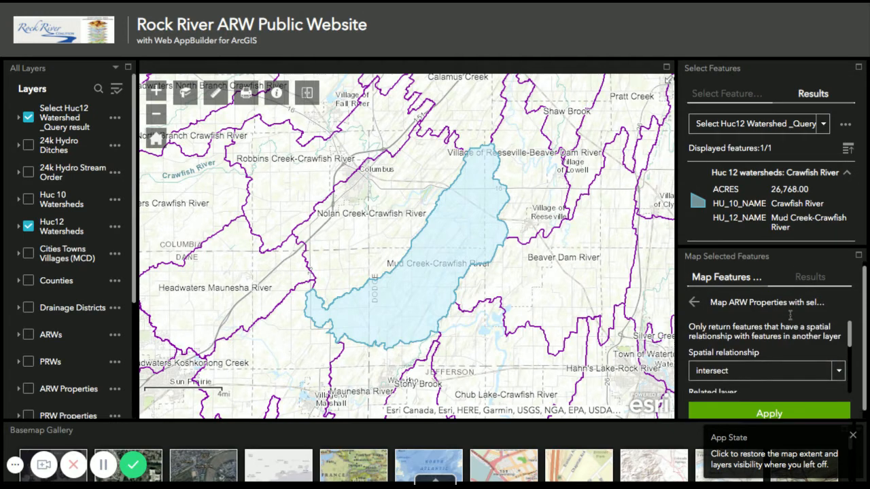
scroll(788, 319, "down", 1)
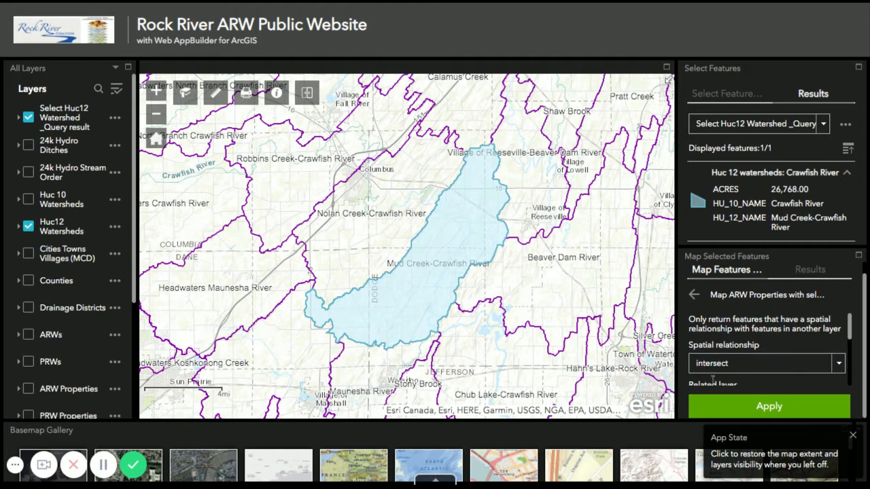
scroll(761, 357, "down", 2)
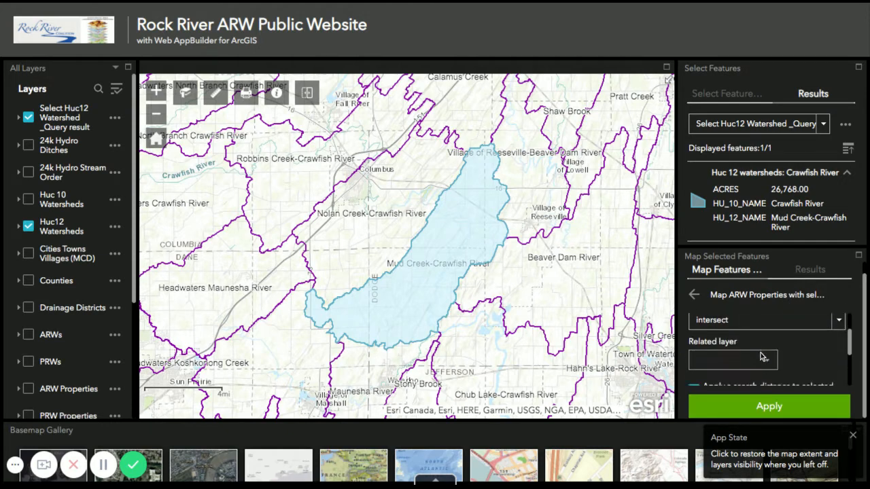
scroll(757, 361, "up", 1)
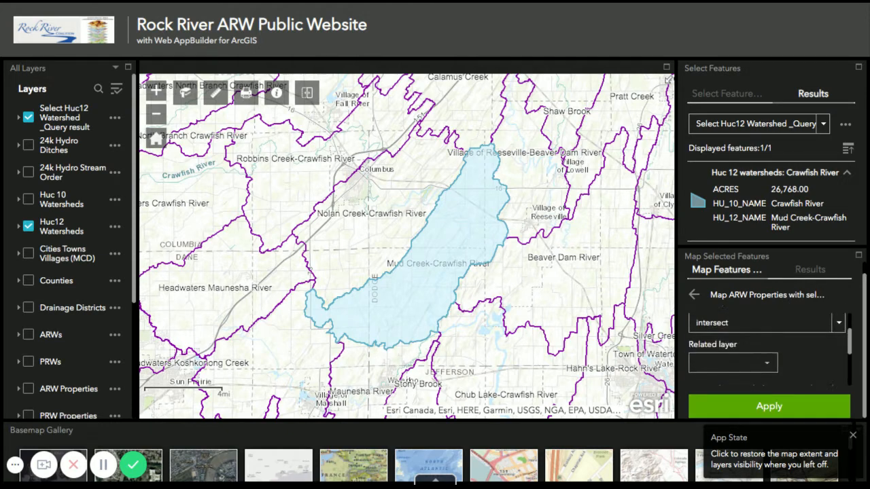
left_click(768, 365)
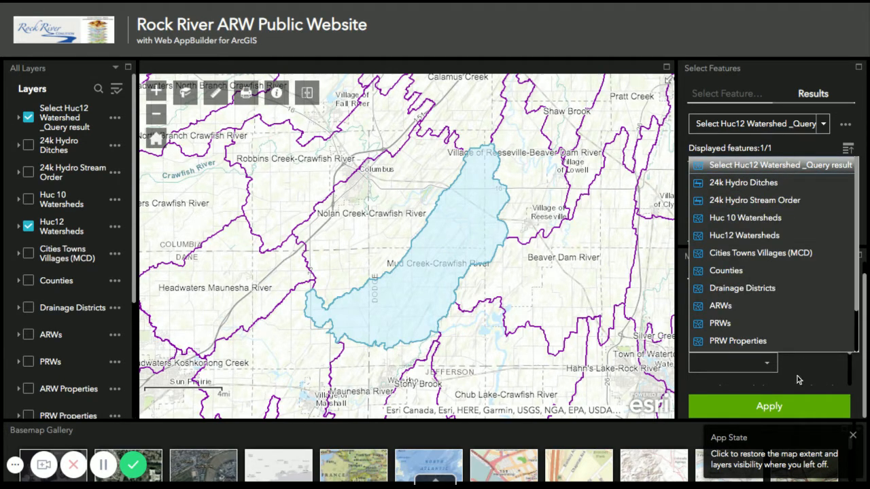
left_click(766, 371)
scroll(779, 374, "down", 2)
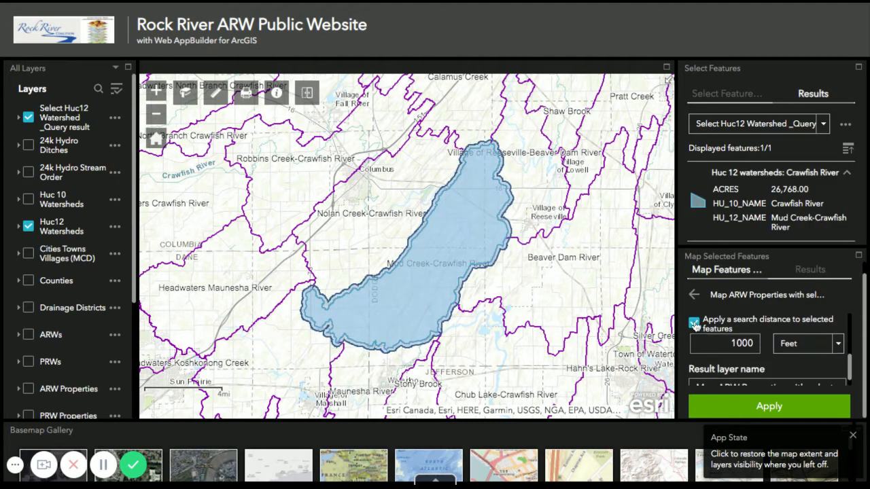
Run the tool without a search distance, naming the result layer Mud Creek ARW Properties
left_click(693, 323)
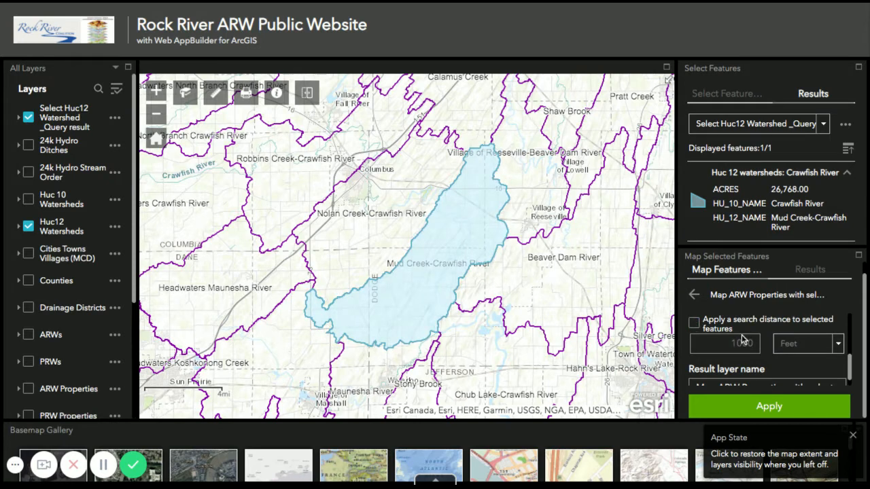
double_click(754, 373)
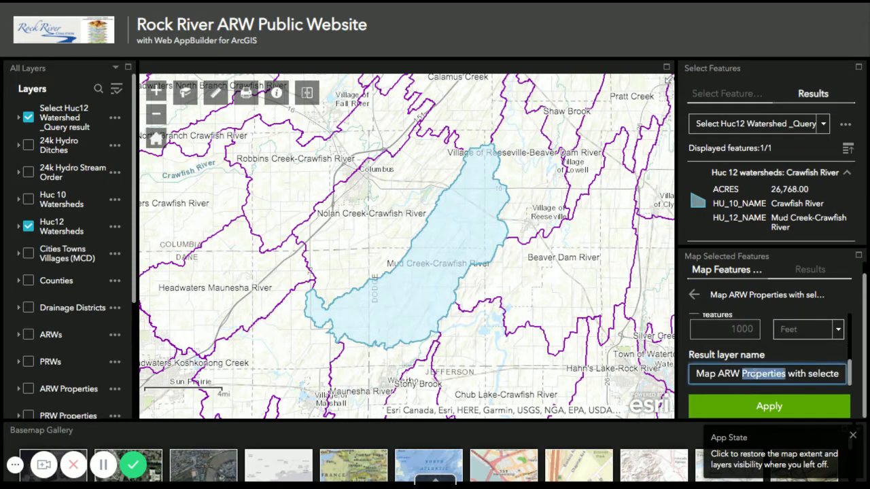
key("ctrl+a")
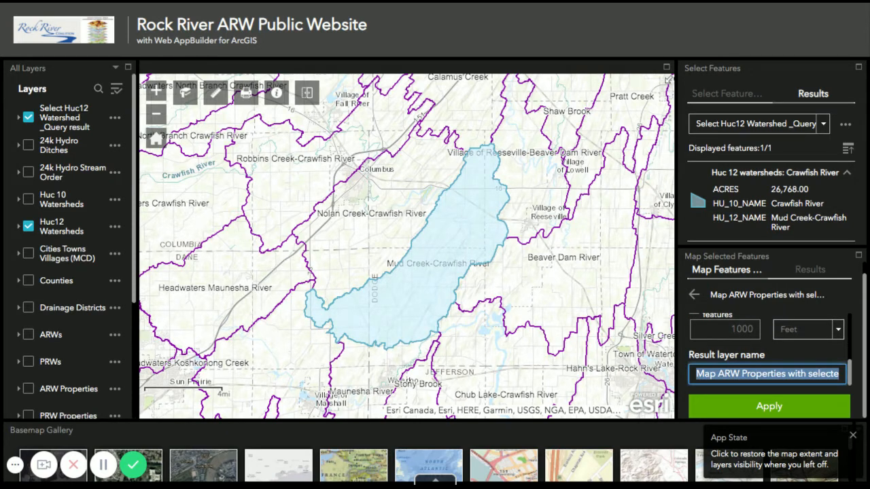
type("Mud ")
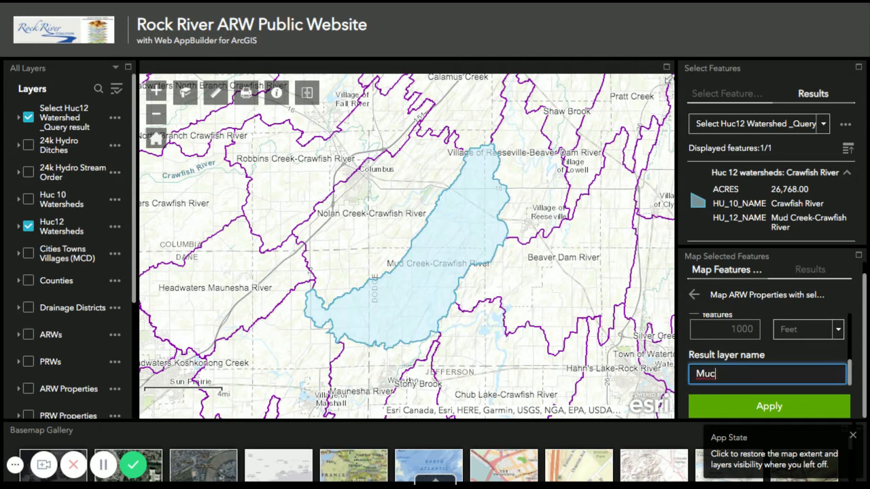
type("Creek ARW")
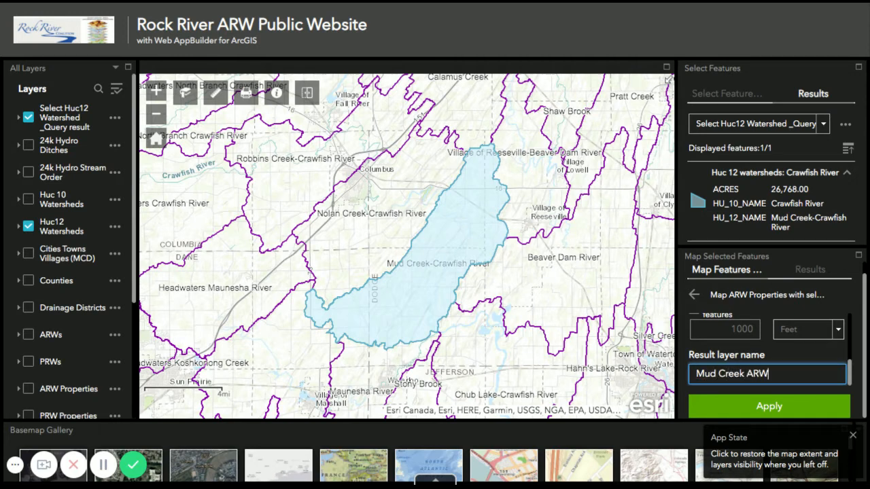
type(" Properties")
left_click(774, 406)
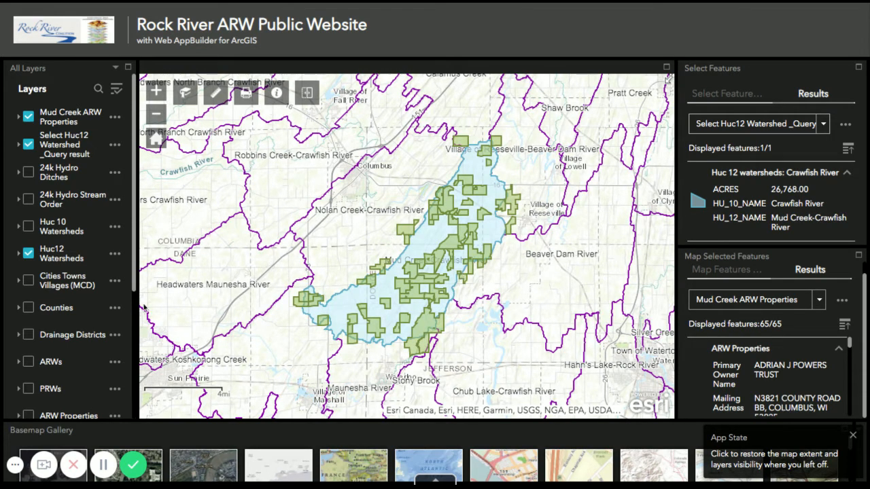
Turn on the ARWs layer over the mapped properties
left_click(28, 362)
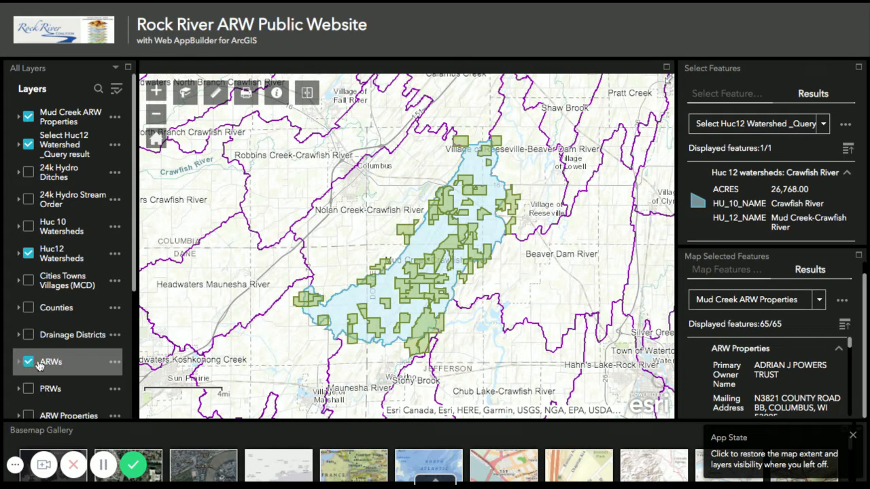
left_click(155, 90)
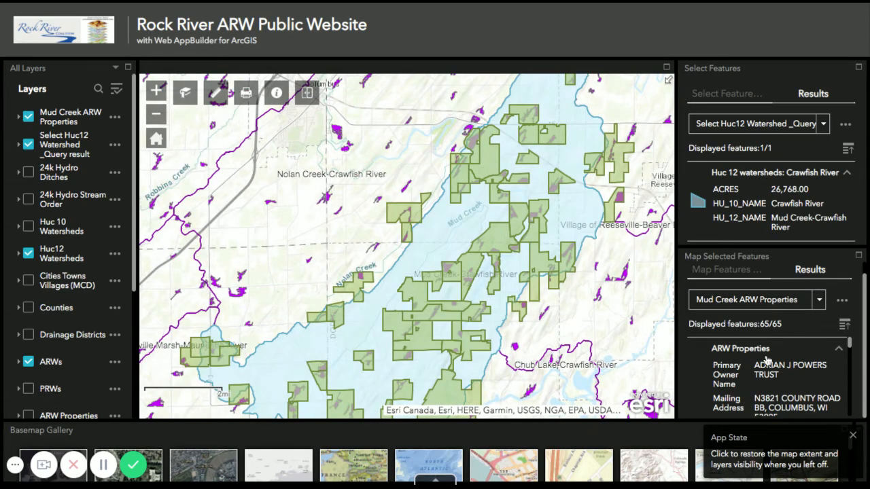
Export the Mud Creek ARW Properties results to a CSV file
scroll(773, 362, "down", 1)
scroll(773, 362, "down", 6)
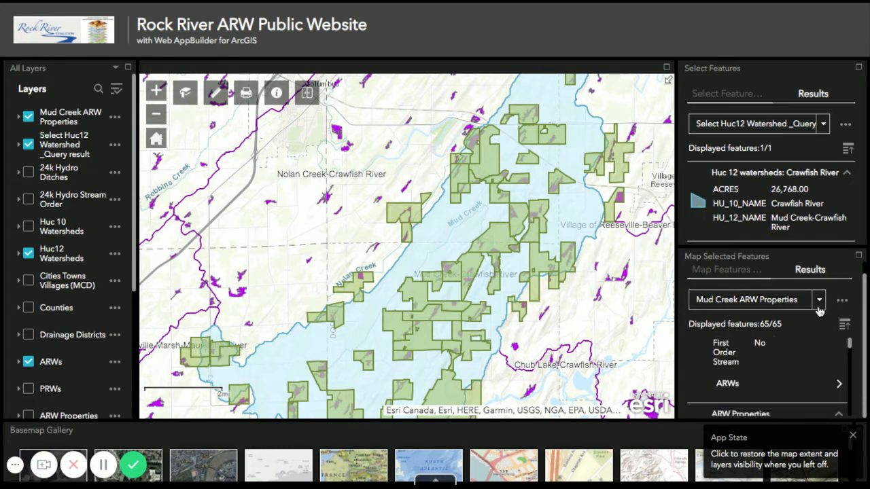
scroll(789, 357, "down", 2)
scroll(790, 357, "down", 1)
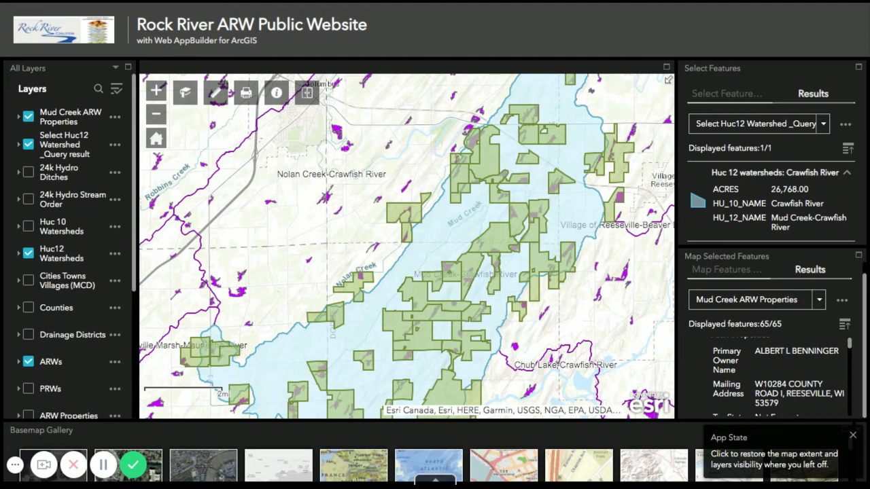
left_click(841, 302)
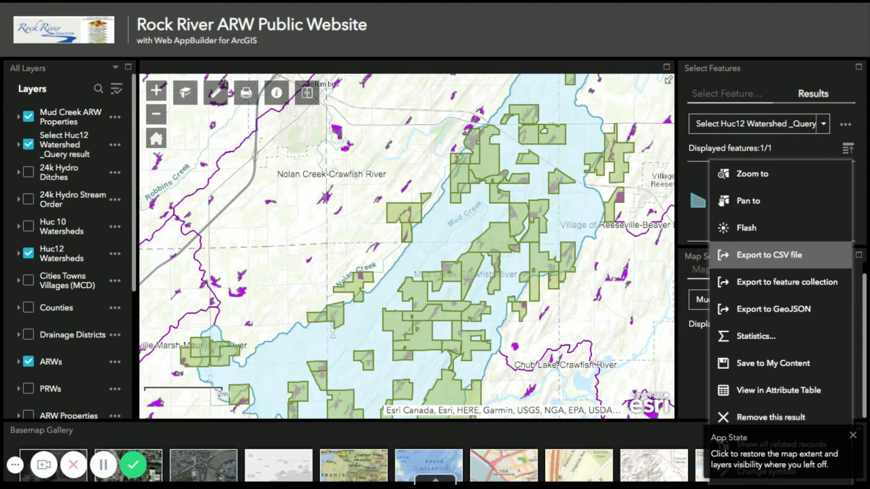
left_click(756, 260)
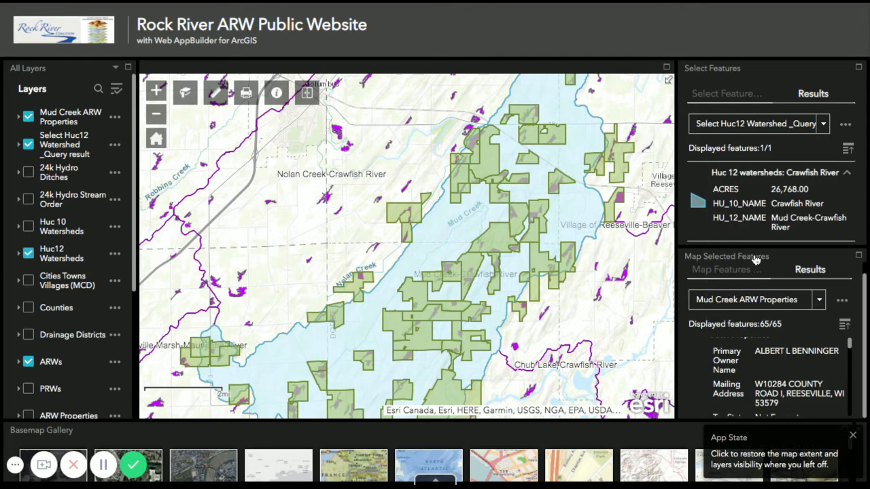